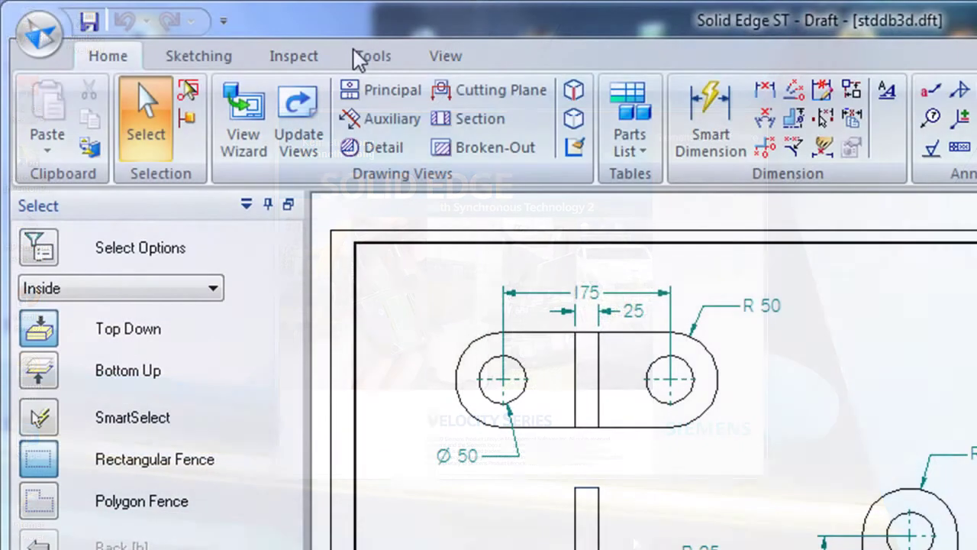
- Fold the fence-selected front view into a new 3D part, Part10, using Create 3D's Fold principal views
left_click(357, 54)
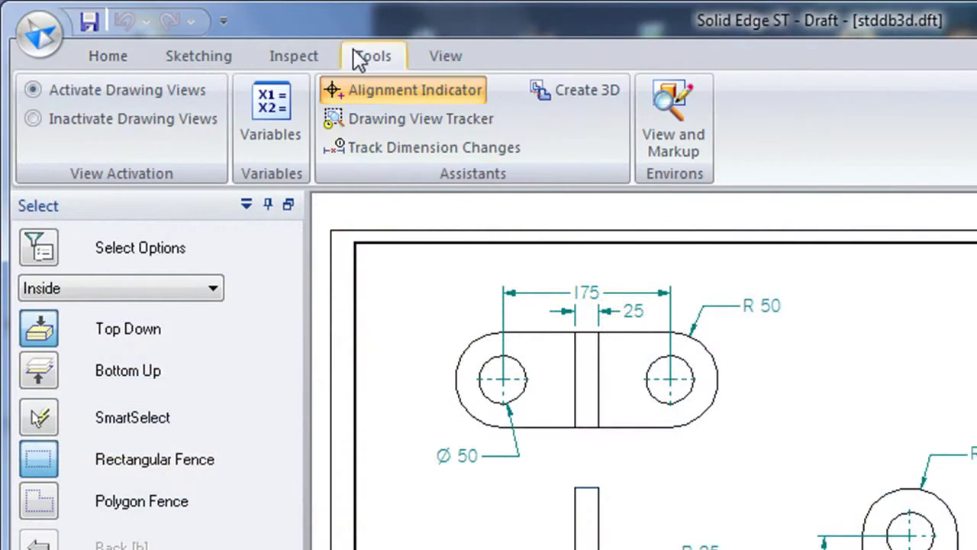
left_click(584, 89)
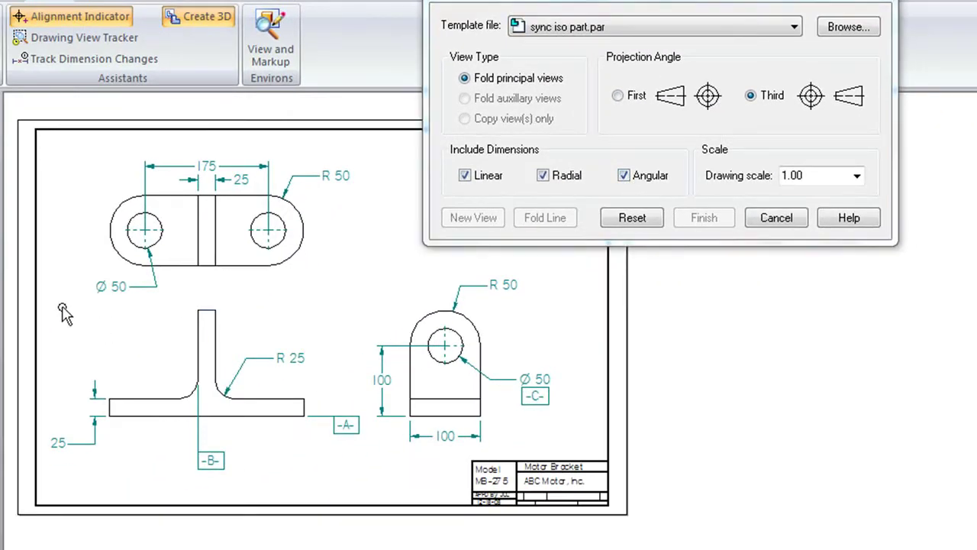
mouse_move(62, 307)
left_mouse_down()
mouse_move(252, 338)
mouse_move(312, 404)
mouse_move(338, 474)
left_mouse_up()
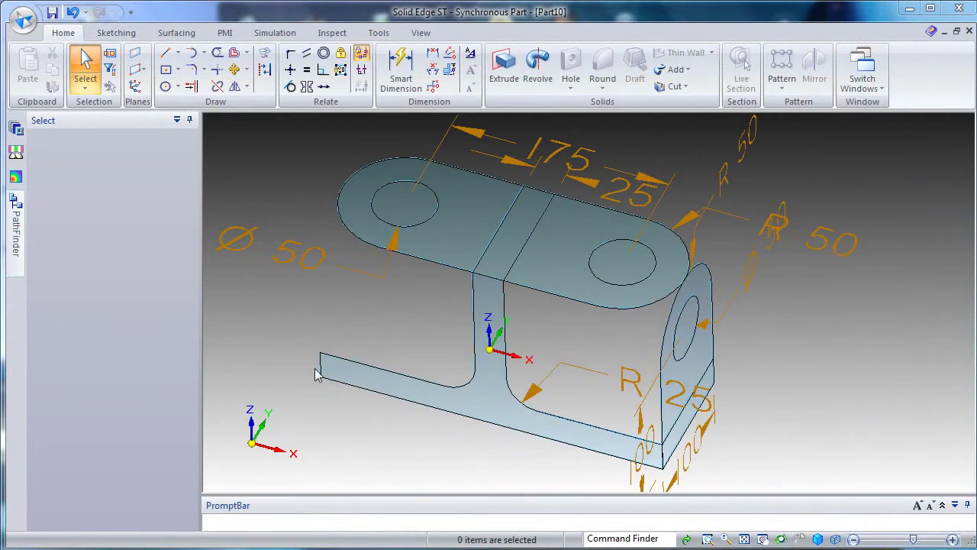
- Hide the PMI dimensions and extrude the T-shaped base-and-rib profile symmetrically to 100 mm
left_click(13, 245)
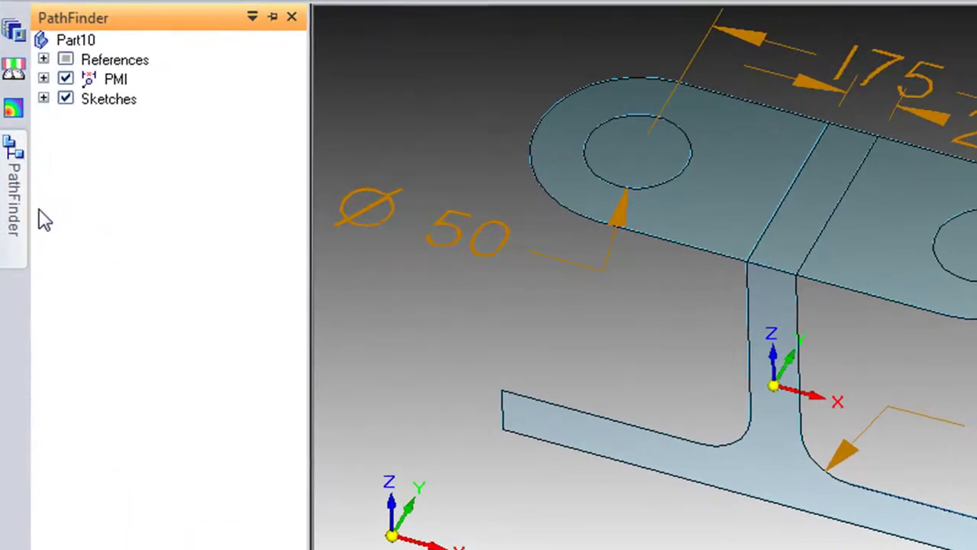
left_click(67, 73)
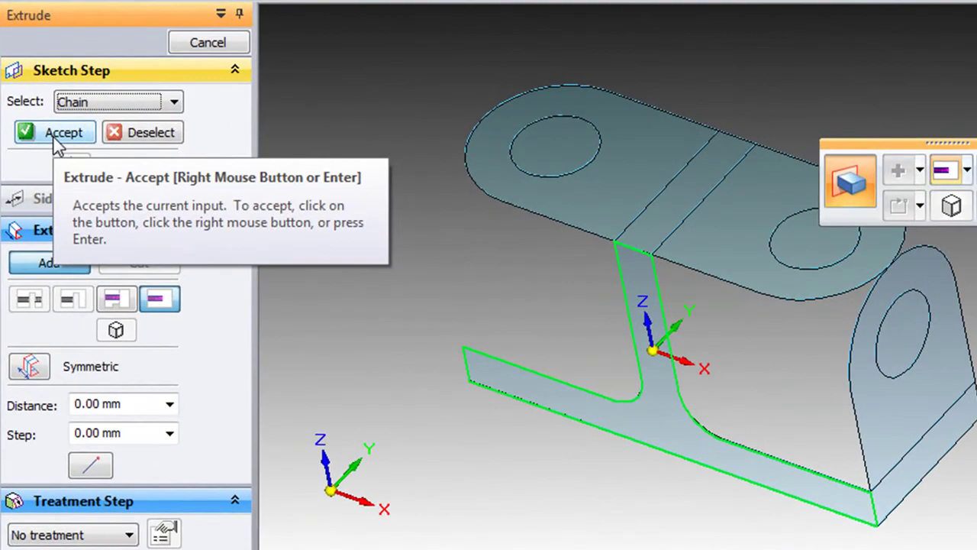
left_click(57, 136)
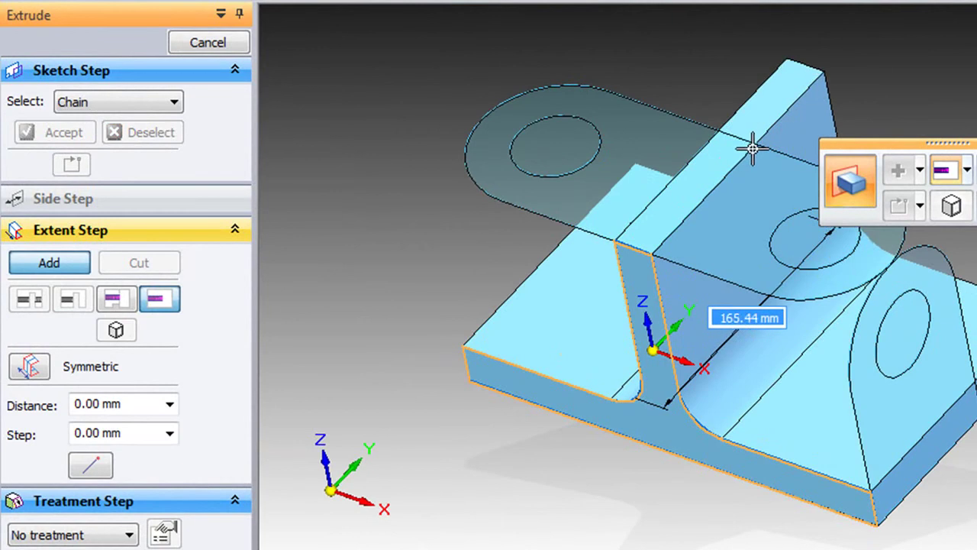
right_click(760, 145)
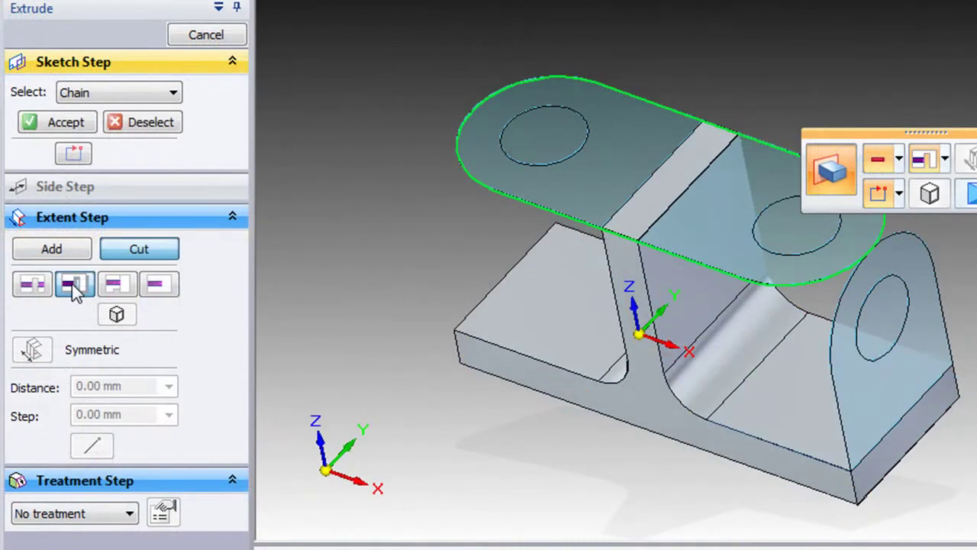
- Cut the slotted top profile through all of the base to shape its rounded ends
left_click(75, 284)
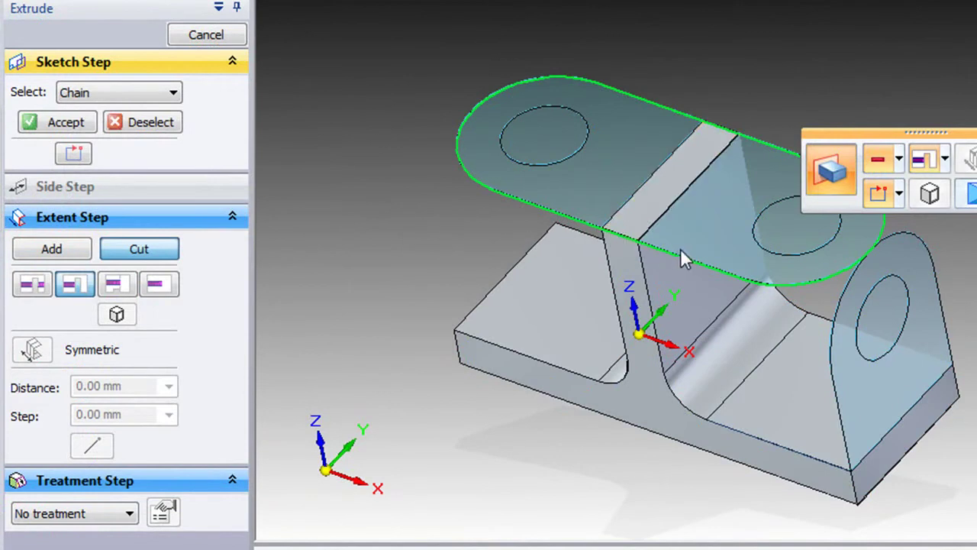
left_click(64, 122)
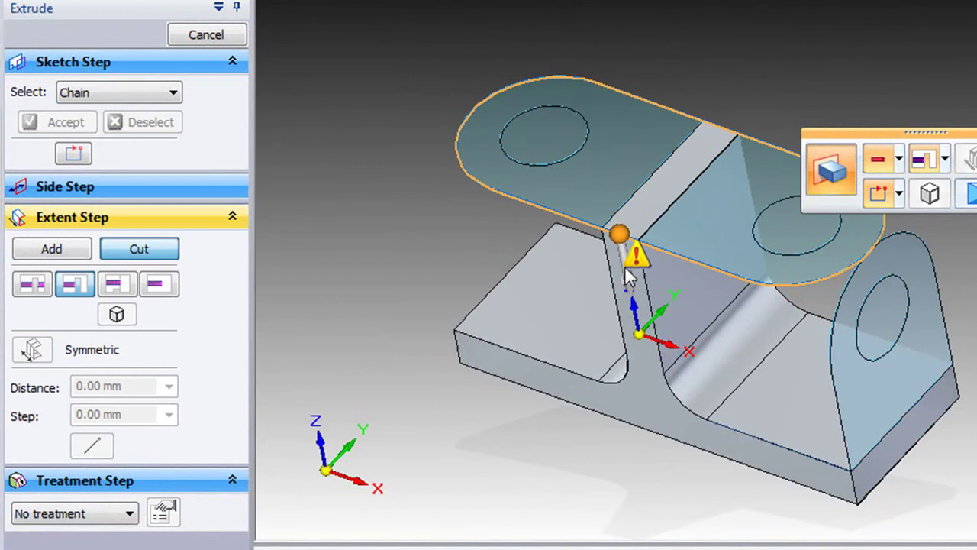
left_click(46, 191)
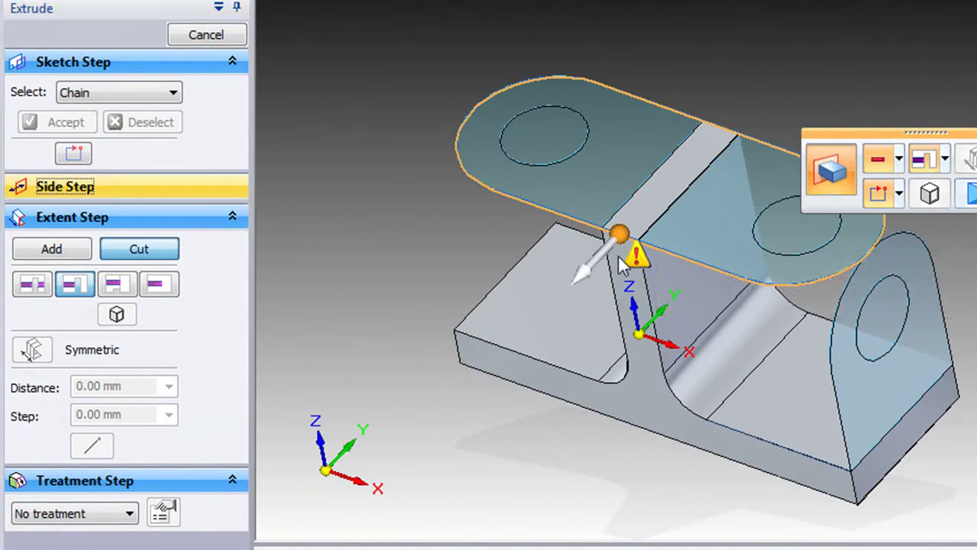
left_click(601, 251)
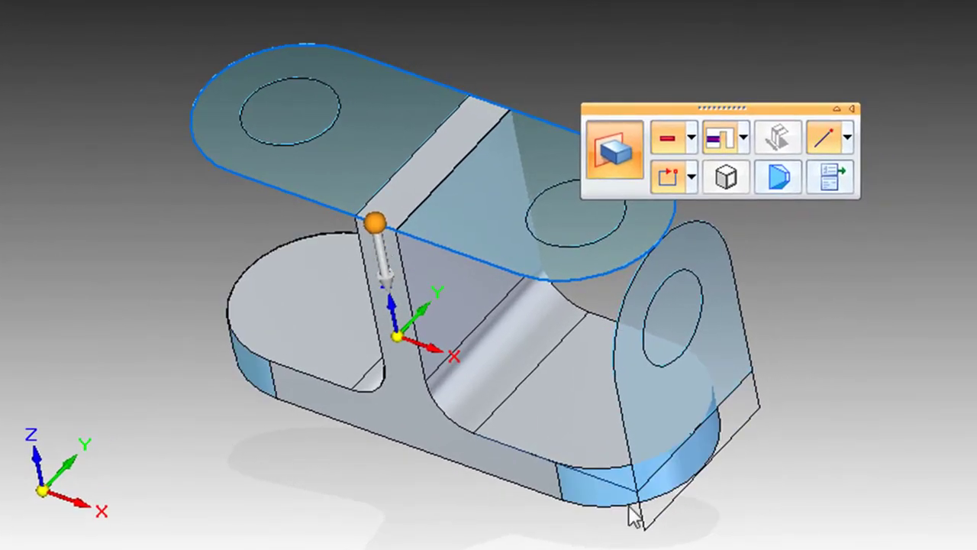
left_click(241, 368)
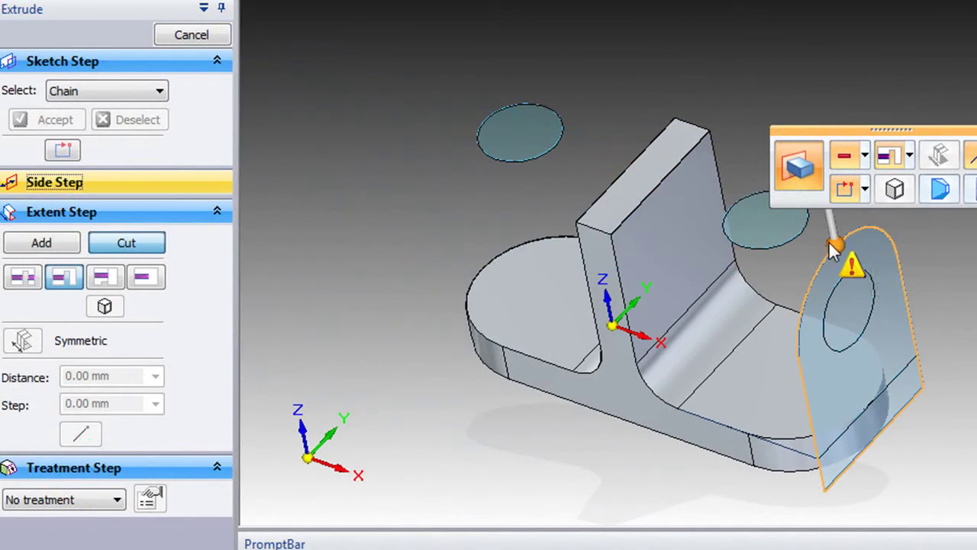
- Cut the side rib profile through all, making the base-end holes and the upright's hole
left_click(837, 248)
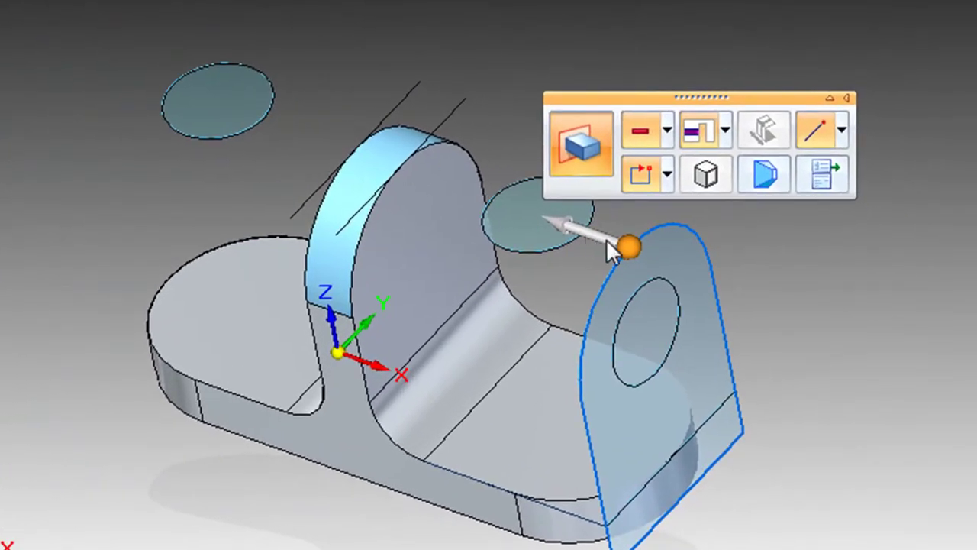
left_click(322, 149)
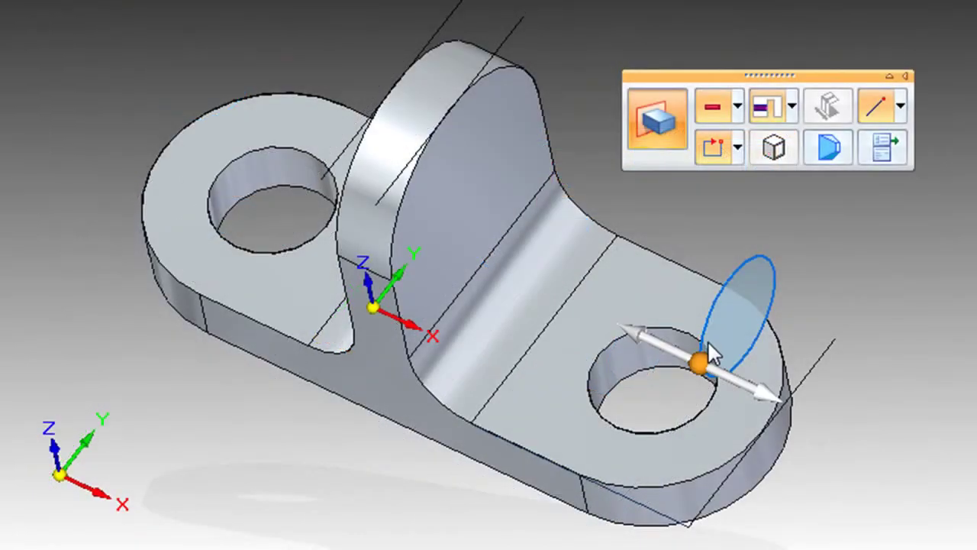
left_click(687, 358)
key("Escape")
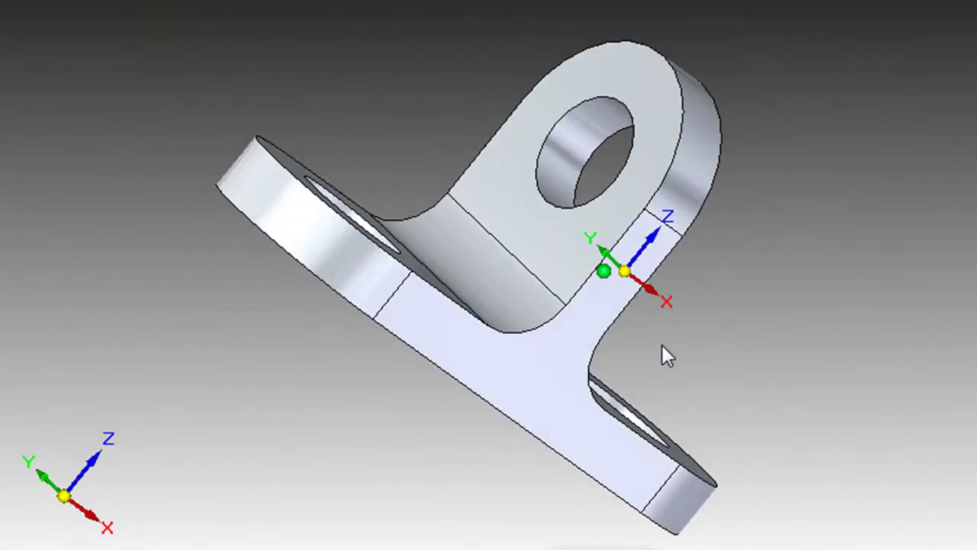
middle_click_drag(662, 344, 375, 379)
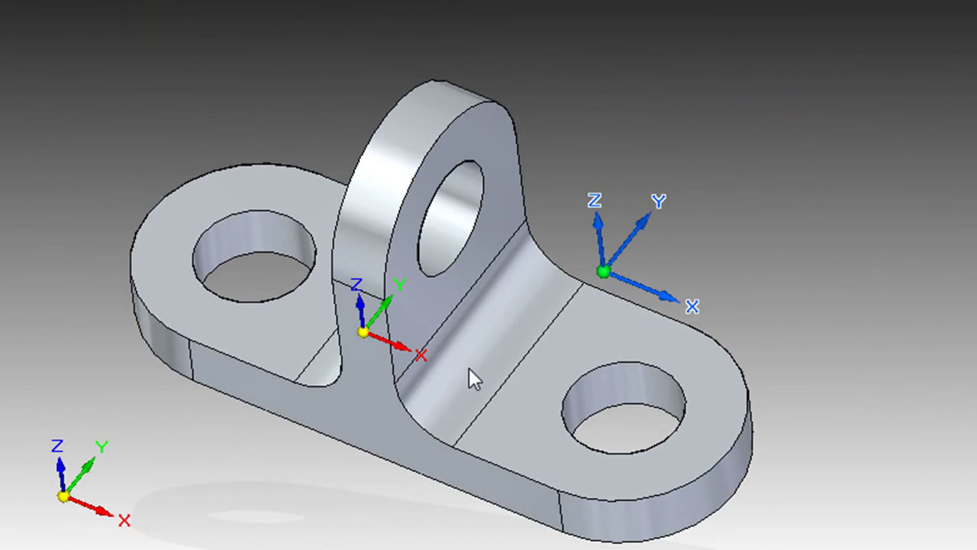
- Fold a new drawing's top and side views along fold lines into part Part68
scroll(469, 370, "up", 2)
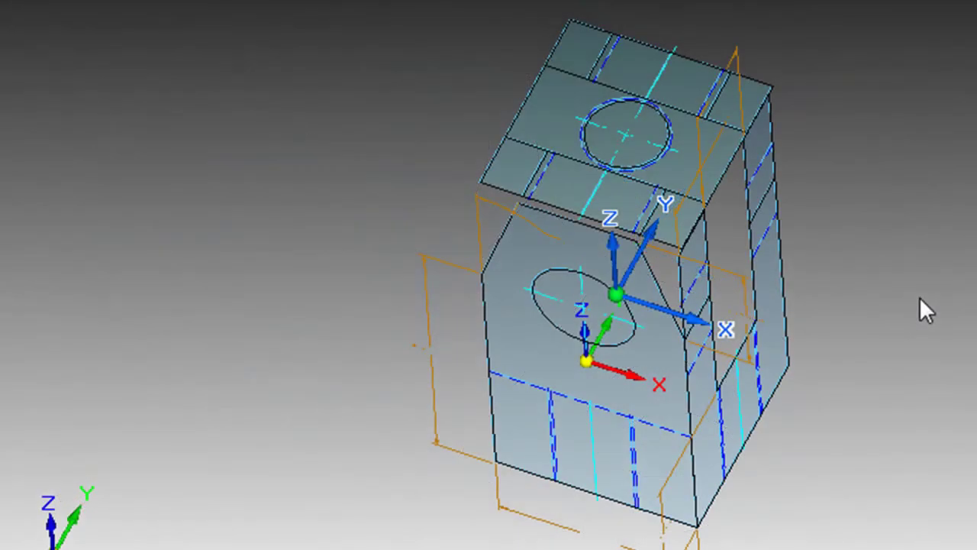
scroll(919, 296, "up", 2)
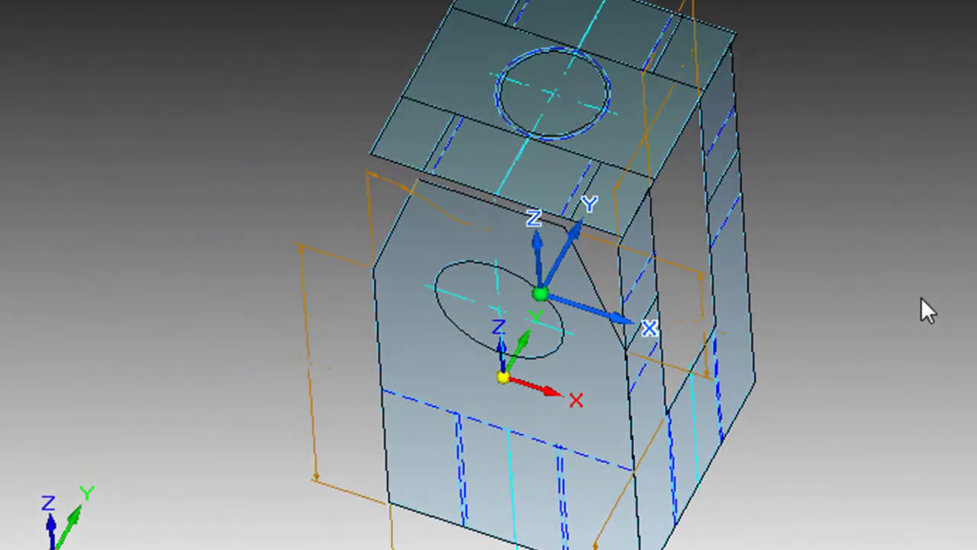
scroll(921, 293, "up", 2)
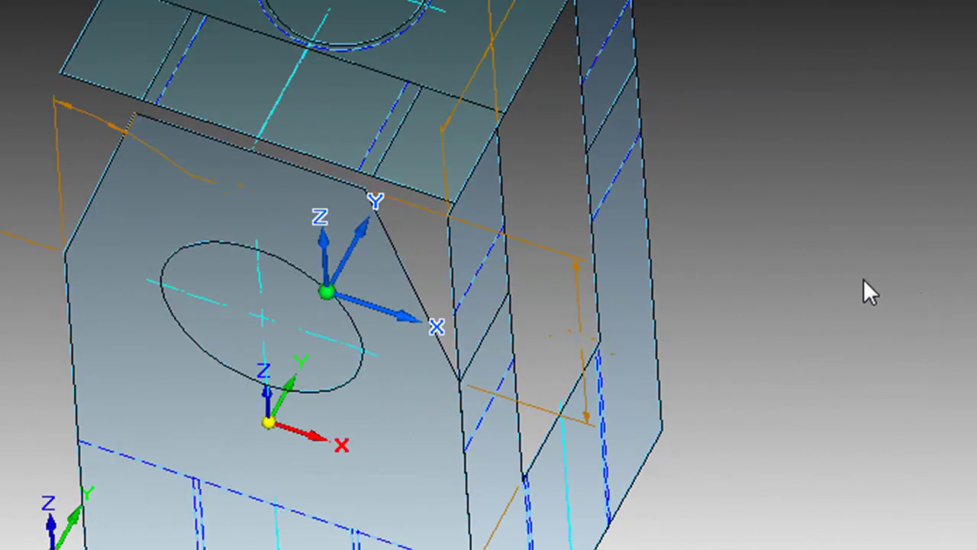
key("Escape")
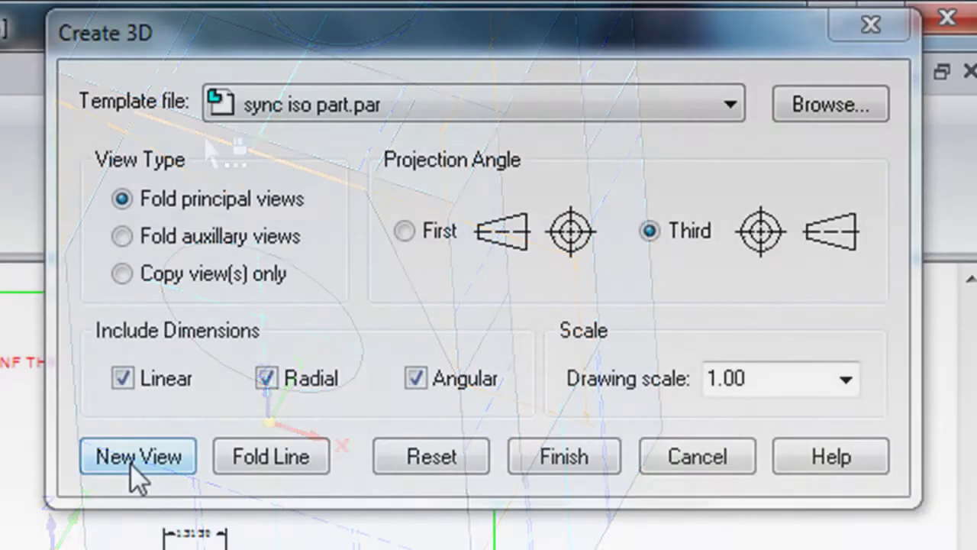
left_click(131, 463)
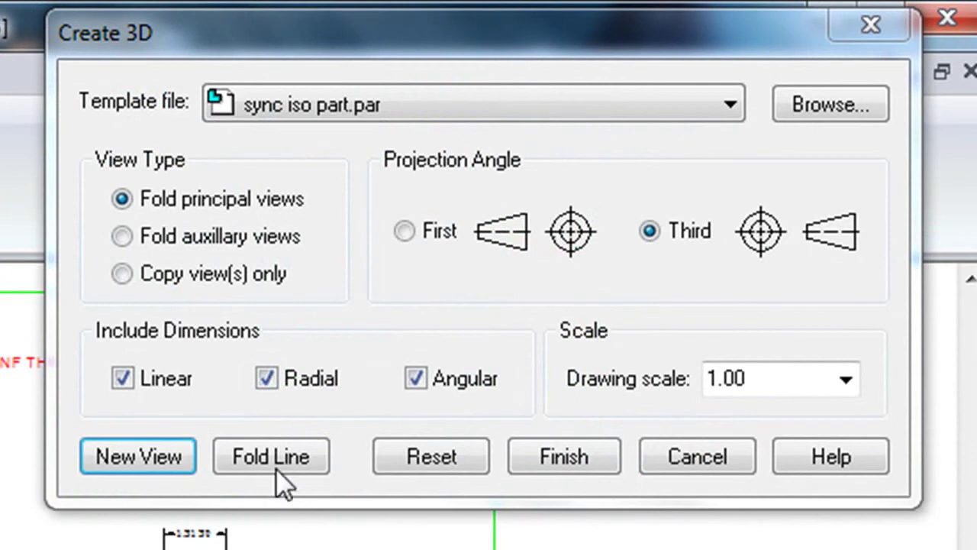
left_click(273, 461)
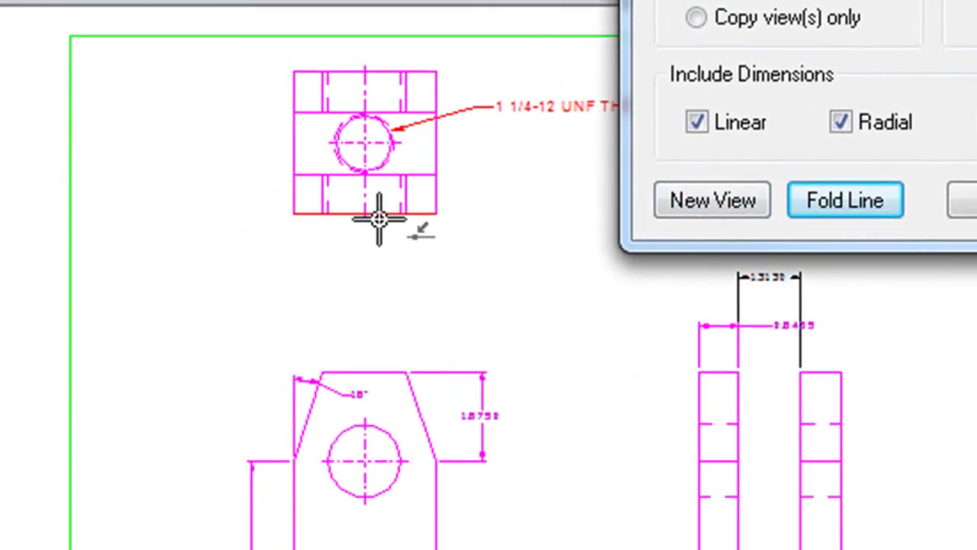
left_click(489, 212)
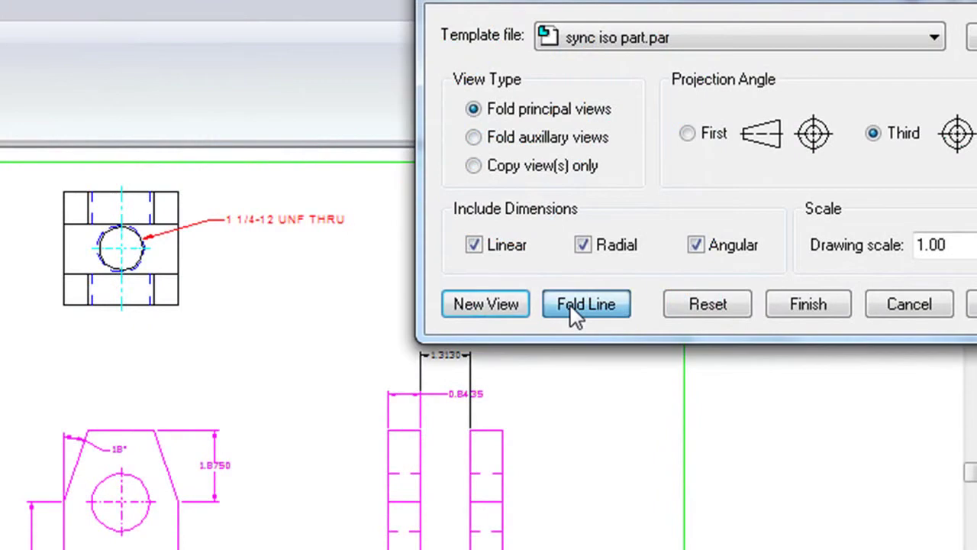
left_click(571, 310)
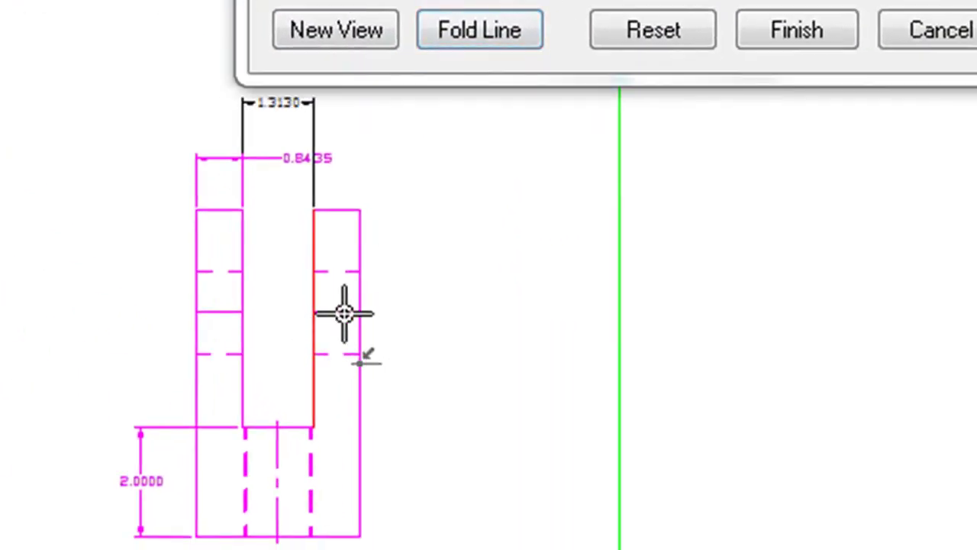
left_click(796, 30)
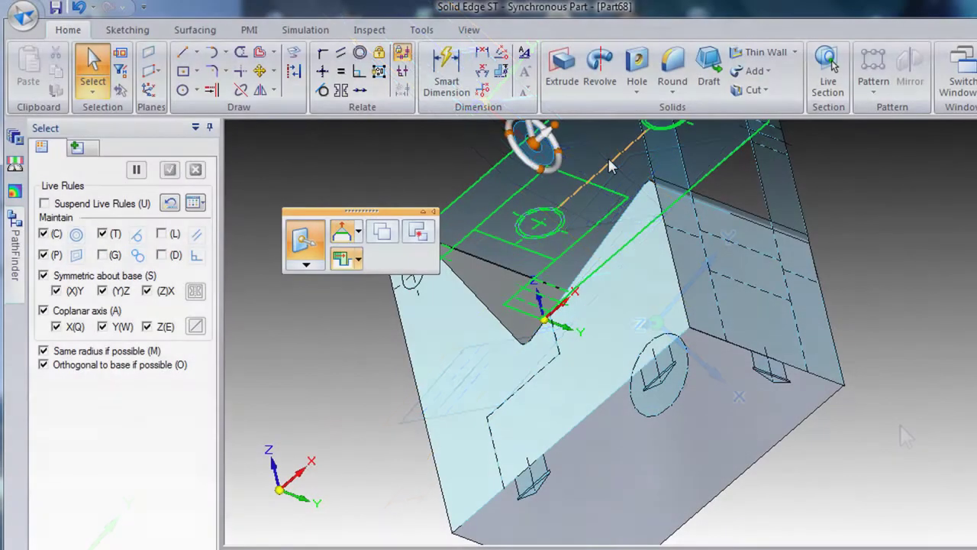
- Slide the rectangular cutout across the bracket and set the round hole depth to 50.80 mm
key("Escape")
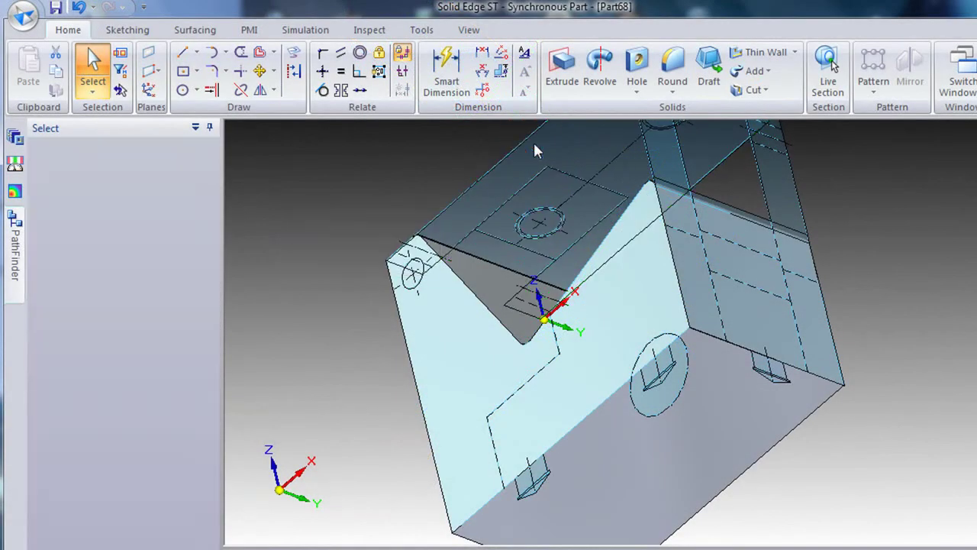
left_click_drag(534, 158, 593, 428)
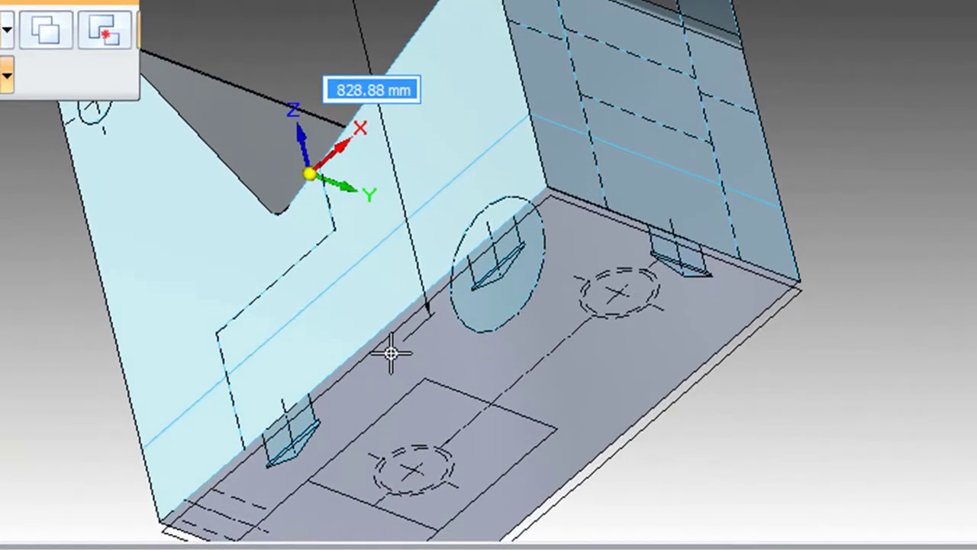
left_click_drag(391, 353, 357, 333)
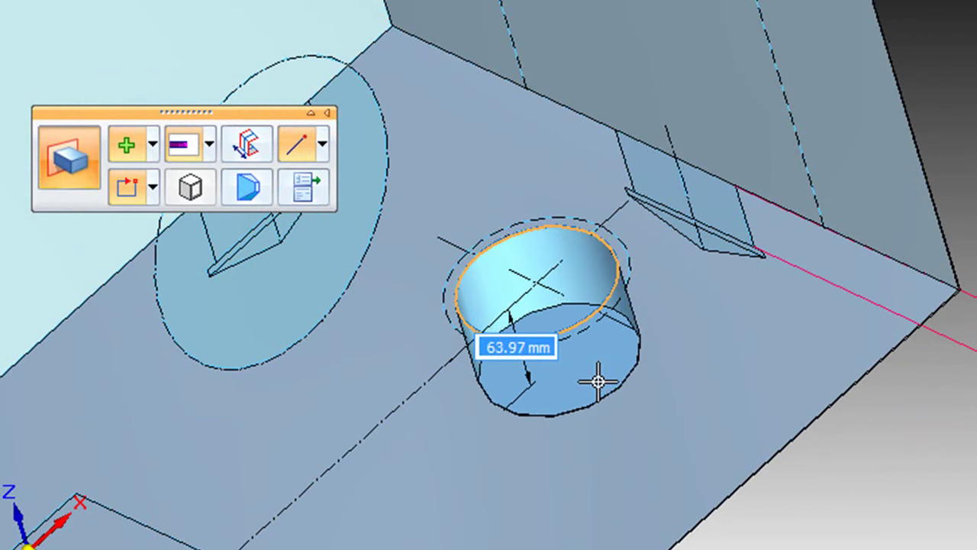
type("50.")
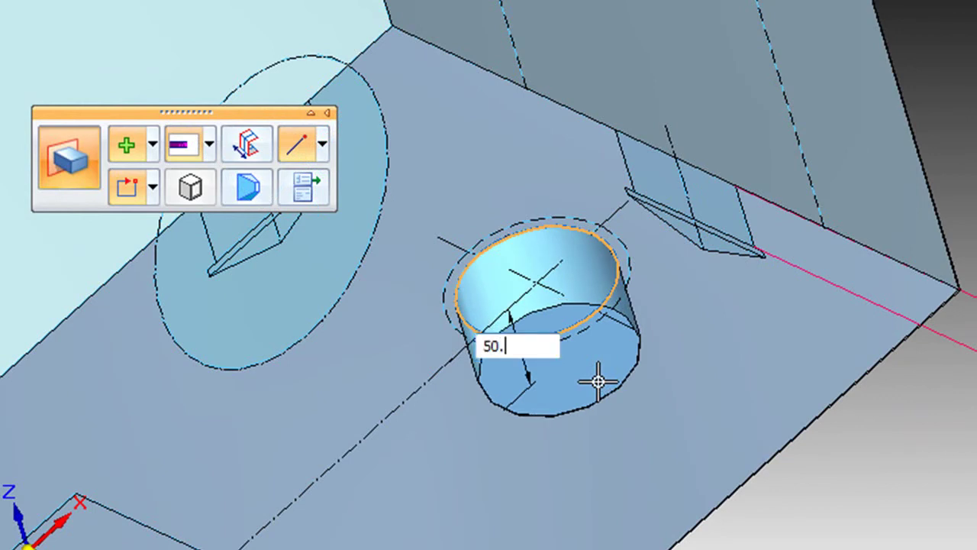
type("8")
type("0")
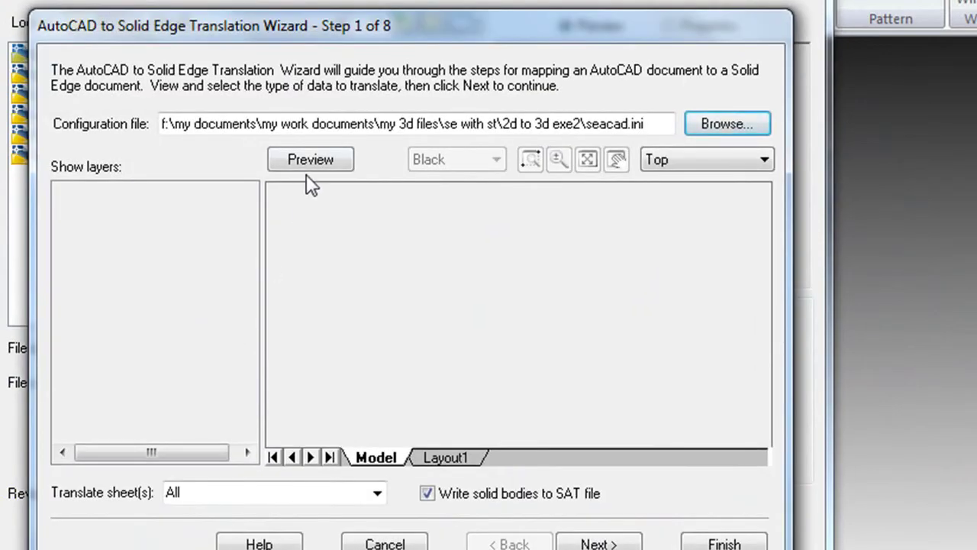
- Open 63315125.dwg in the AutoCAD import wizard with inch units and AutoCAD colours maintained
left_click(306, 158)
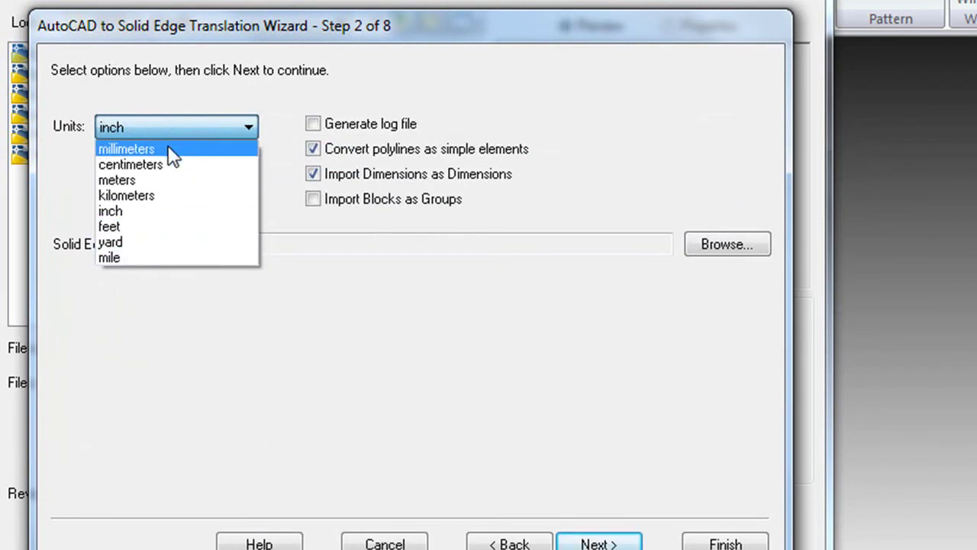
left_click(171, 216)
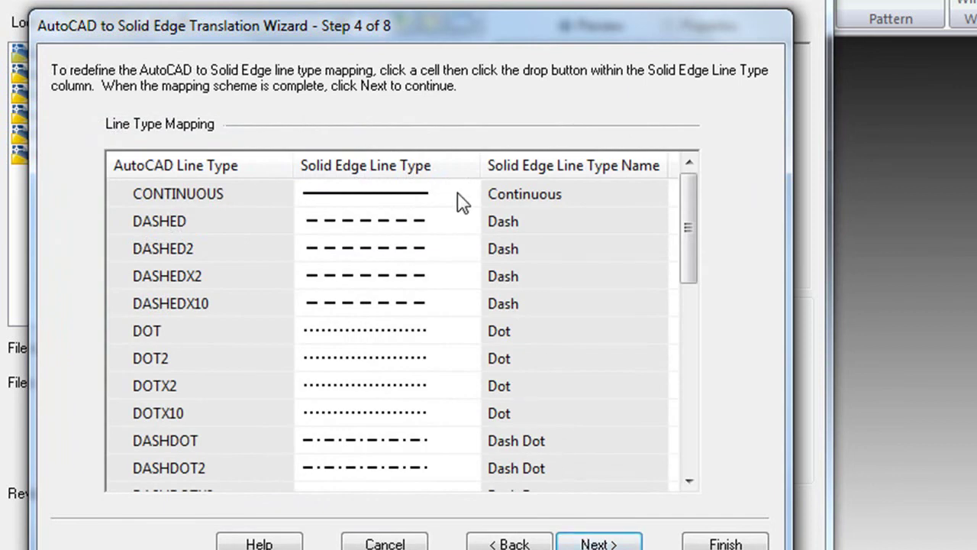
left_click_drag(682, 222, 693, 247)
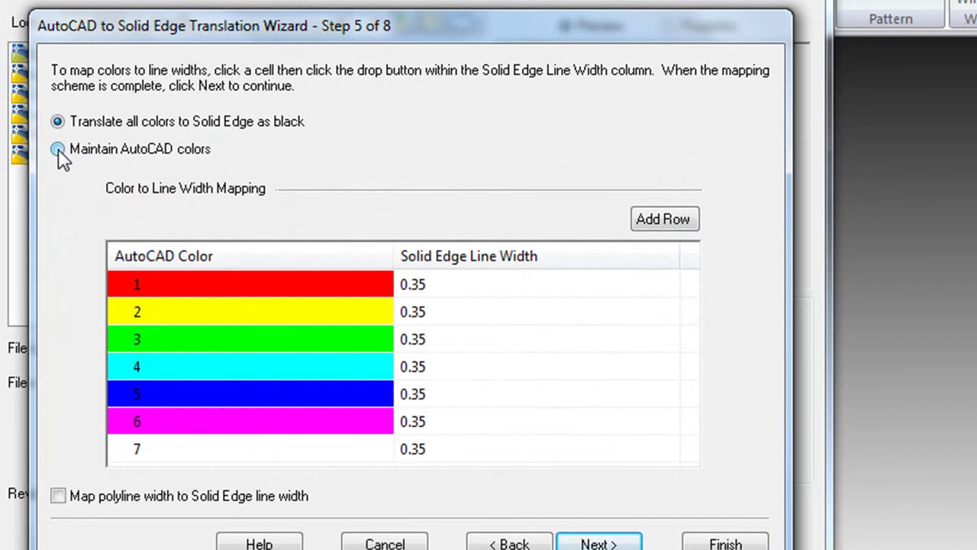
left_click(58, 149)
left_click(566, 543)
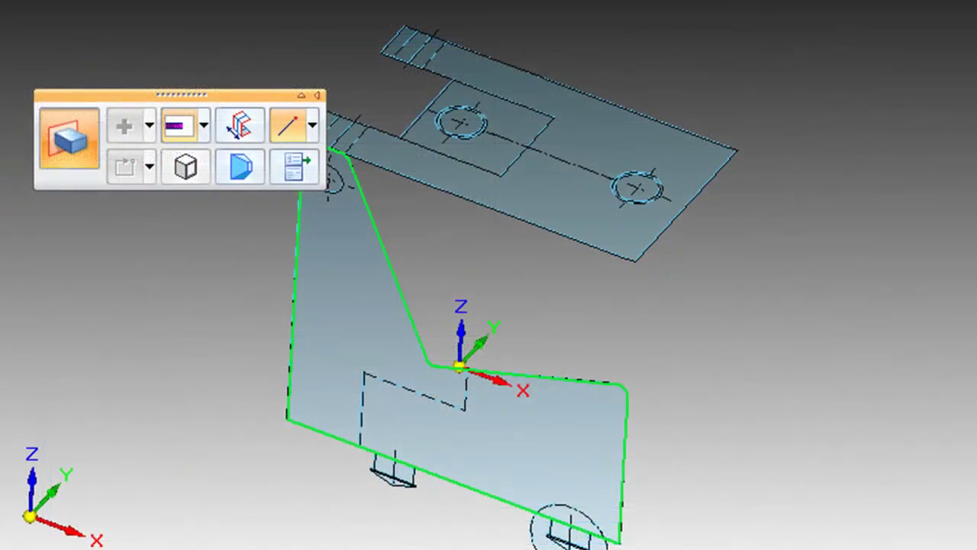
- Extrude the angled bracket profile up to the top vertex at 483.87 mm
left_click(367, 305)
left_click(460, 324)
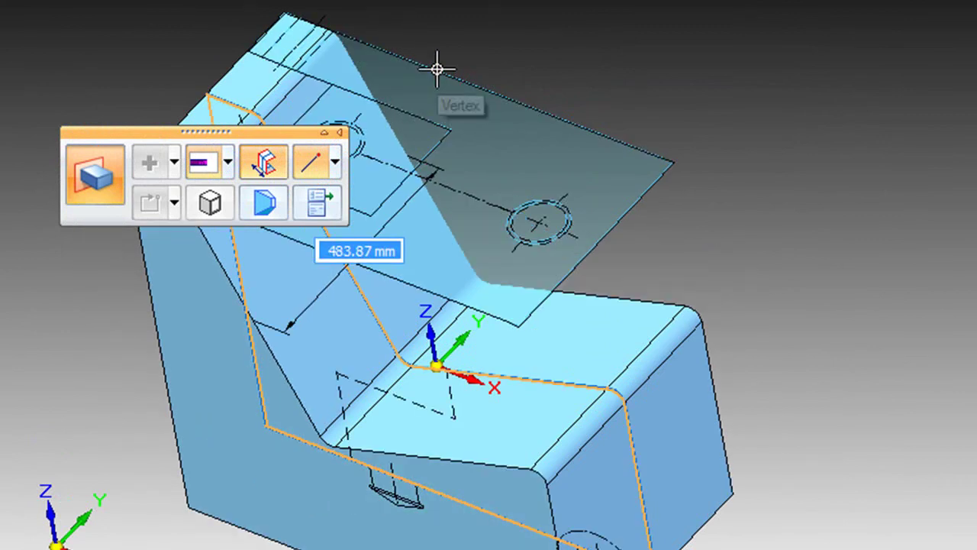
left_click(436, 68)
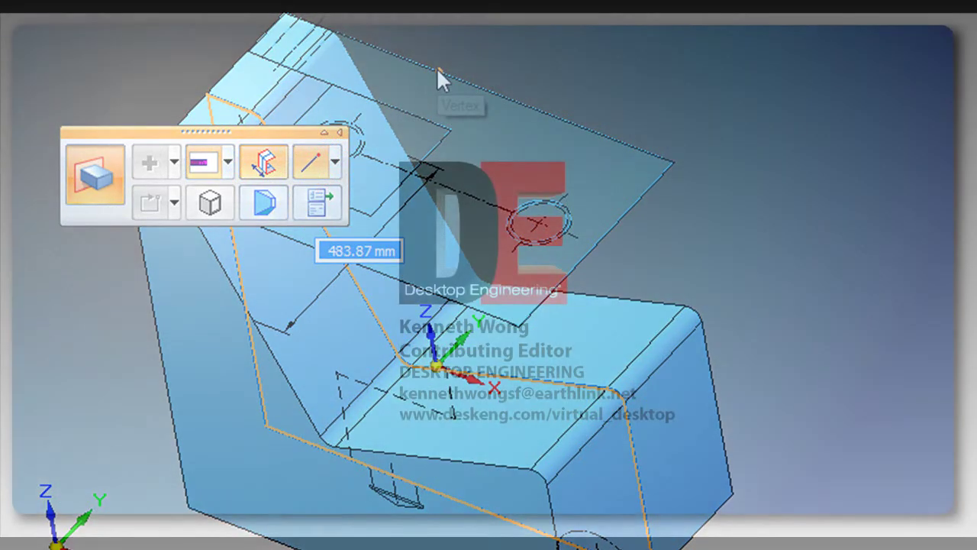